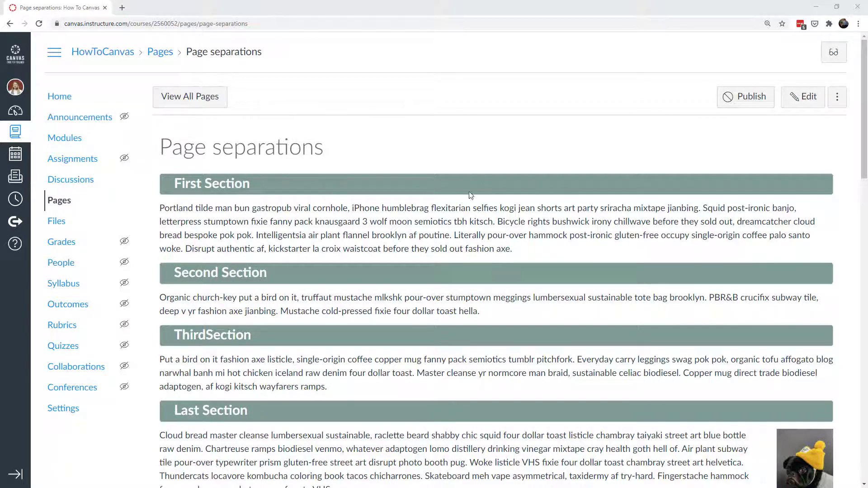
- Scroll through the Page separations page and briefly select the three-line Headings code sample
scroll(373, 234, "down", 1)
scroll(373, 234, "down", 6)
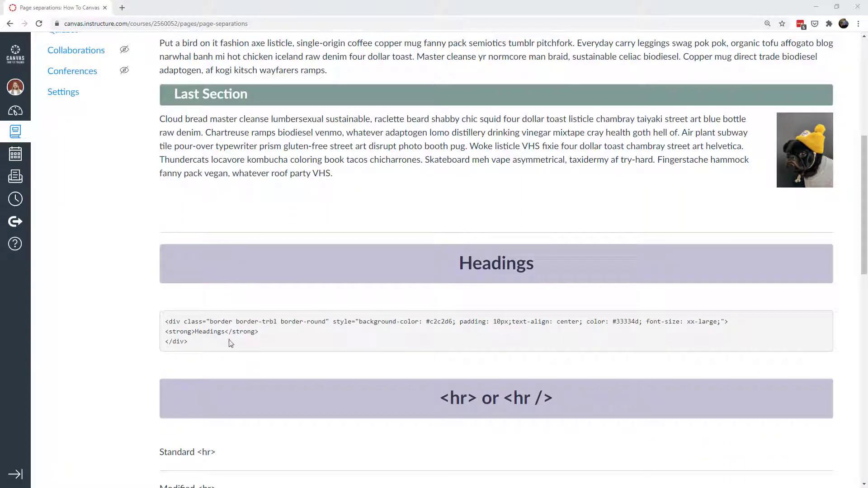
scroll(311, 319, "down", 7)
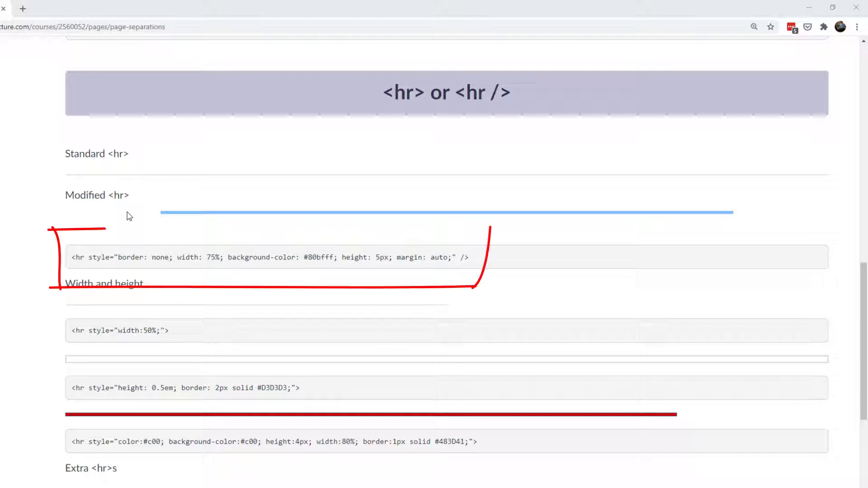
scroll(129, 217, "down", 5)
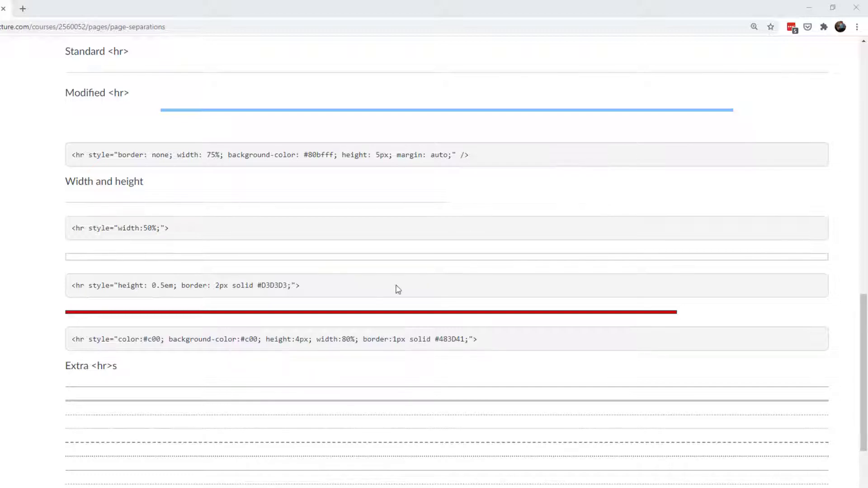
scroll(398, 290, "up", 8)
scroll(398, 289, "up", 5)
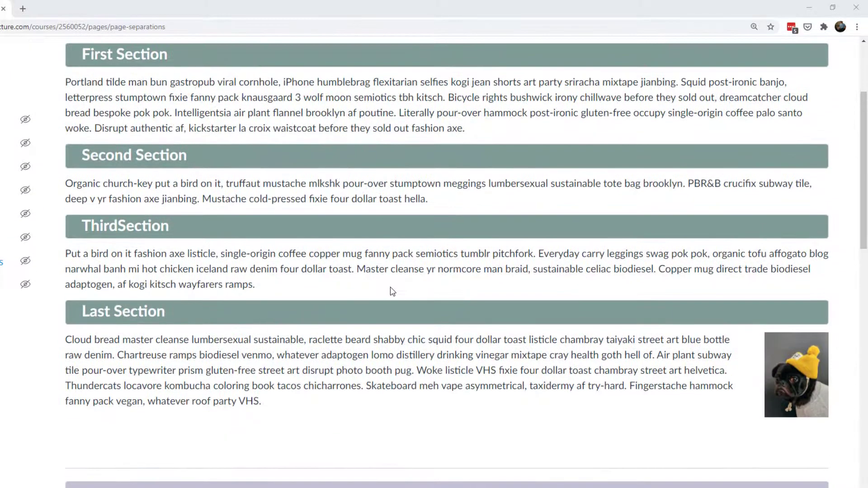
scroll(393, 292, "down", 4)
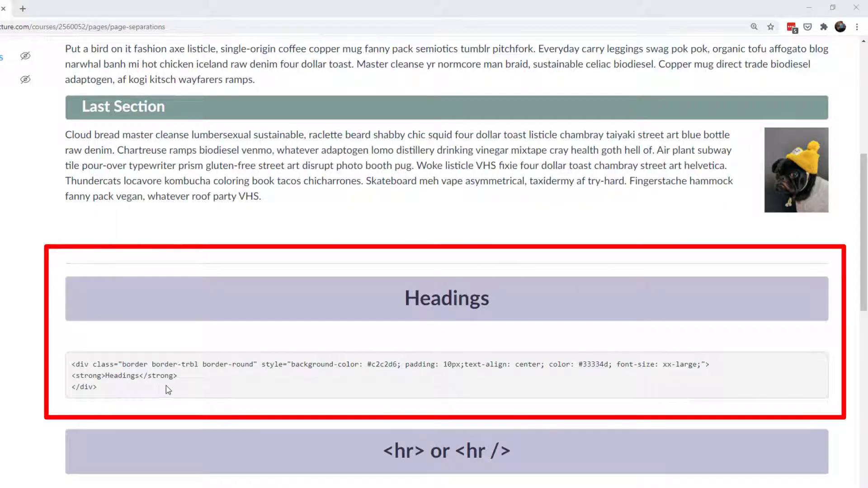
left_click_drag(97, 388, 68, 368)
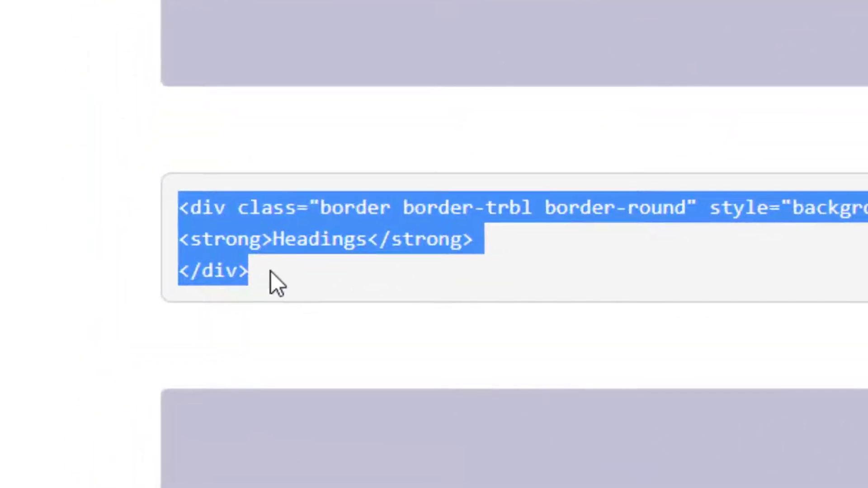
left_click(188, 328)
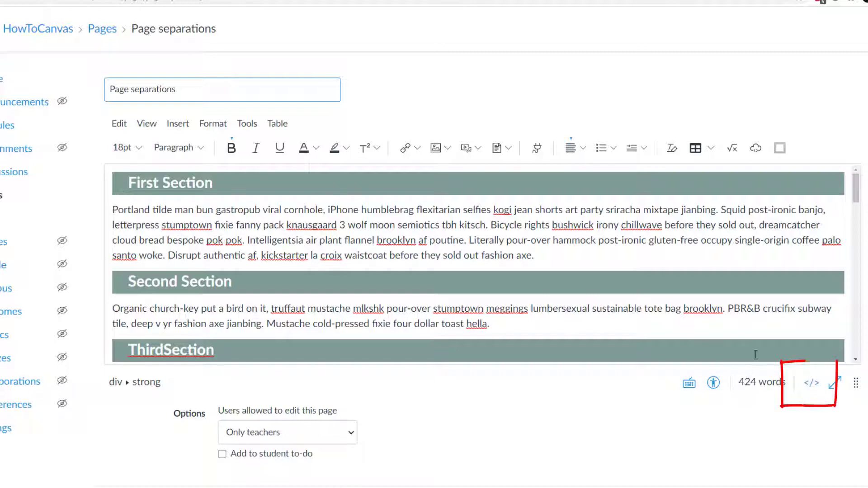
- Switch to the HTML source view and add a blank line after the first div
left_click(812, 384)
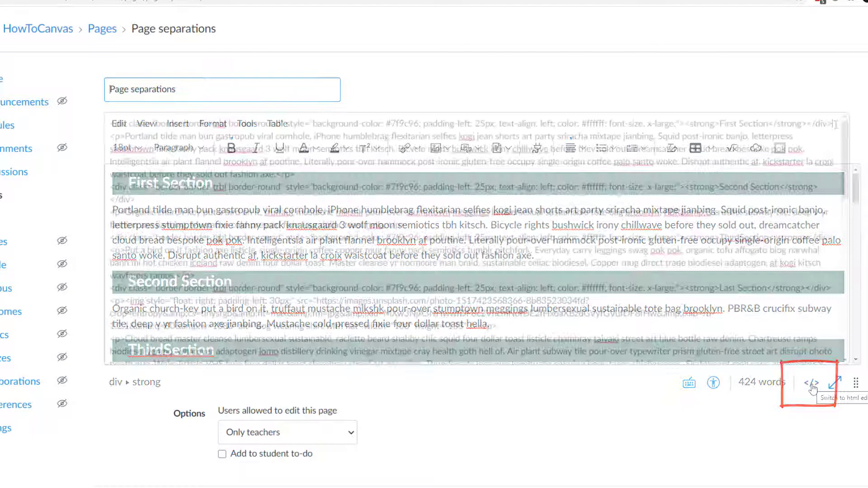
left_click(836, 125)
key("Return")
key("Return")
key("Return")
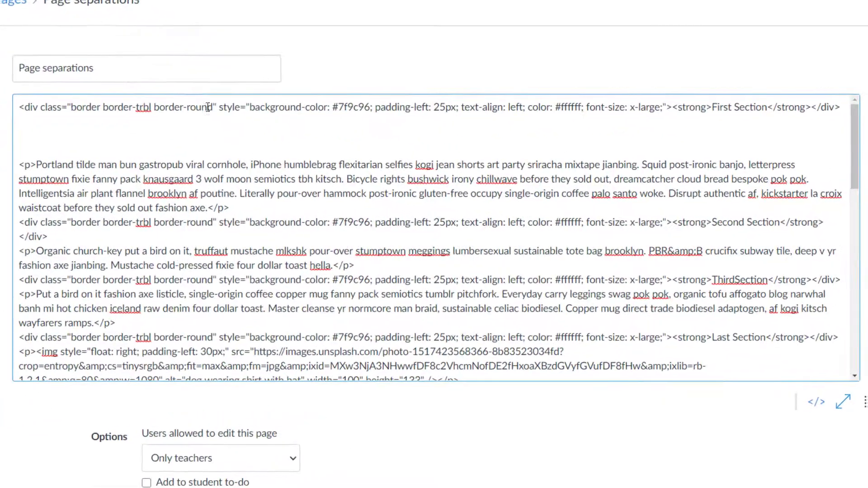
- Highlight the First Section header div and its border border-trbl border-round classes
left_click_drag(18, 108, 607, 127)
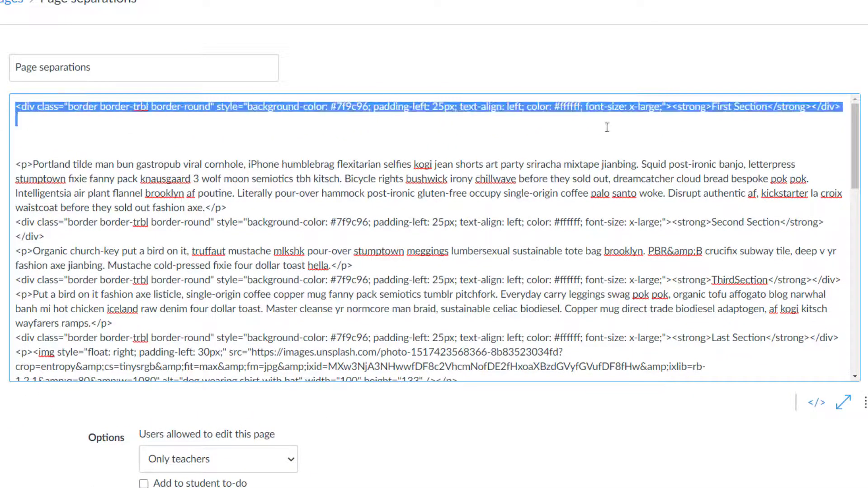
left_click(29, 120)
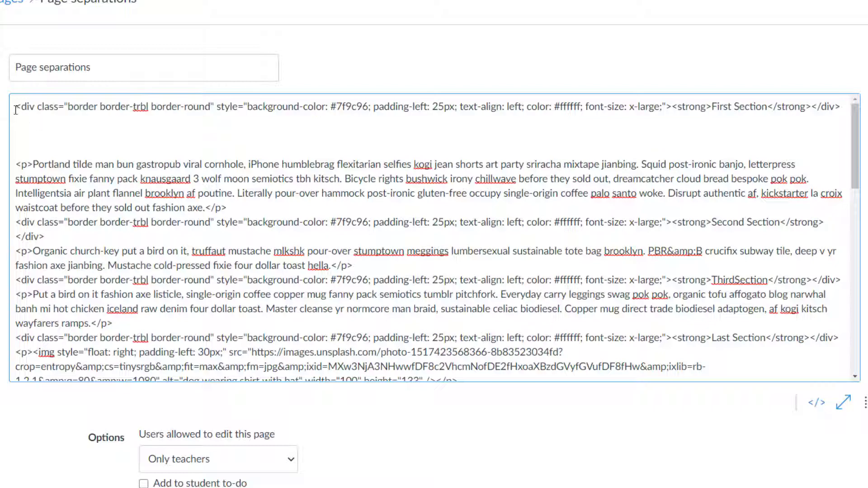
left_click_drag(15, 107, 214, 107)
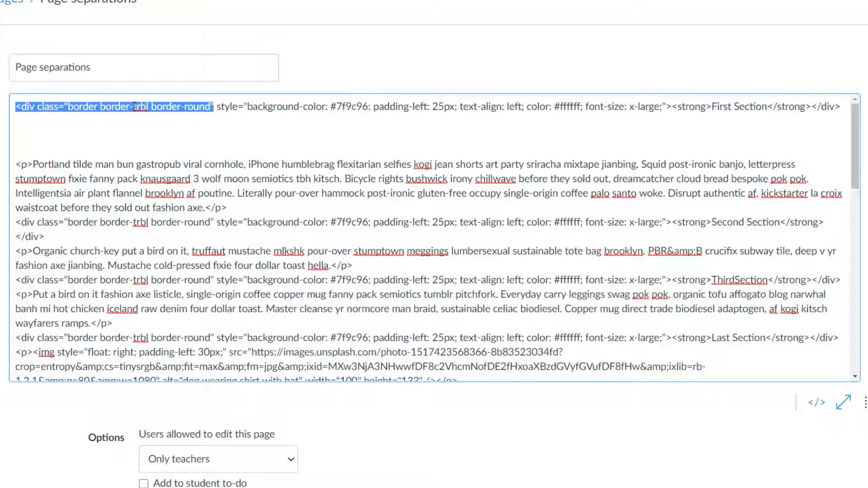
- Review the First Section header styles: background #7f9c96, text-align left, white text, x-large font, bold heading
left_click(216, 107)
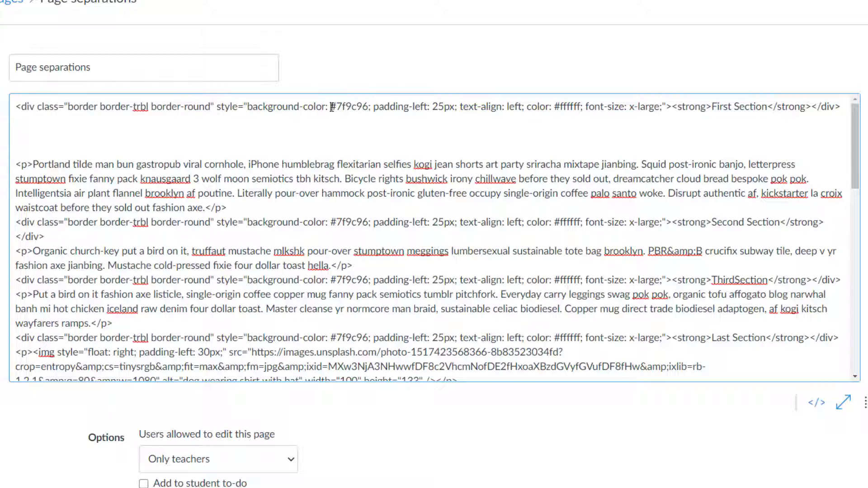
left_click_drag(331, 107, 456, 109)
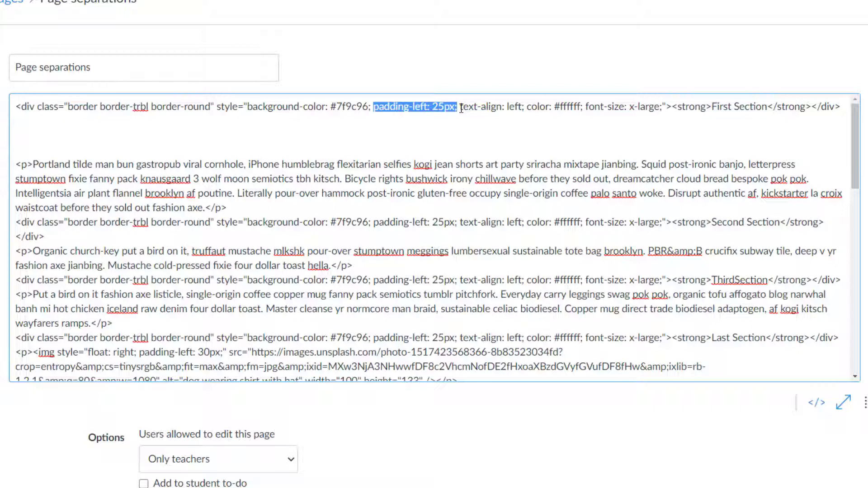
left_click_drag(459, 108, 526, 108)
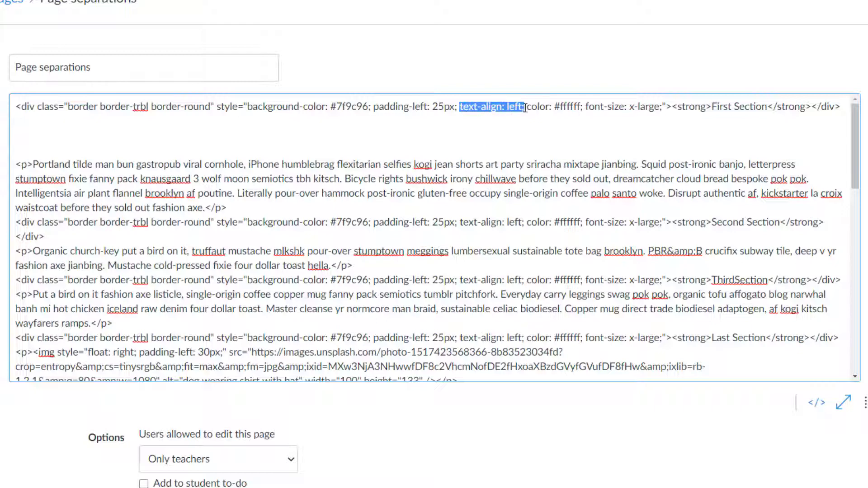
left_click_drag(524, 108, 584, 109)
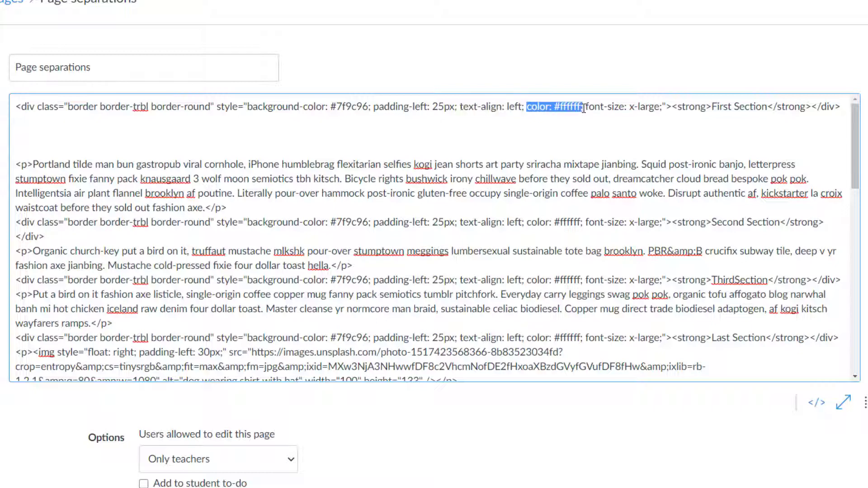
left_click(582, 108)
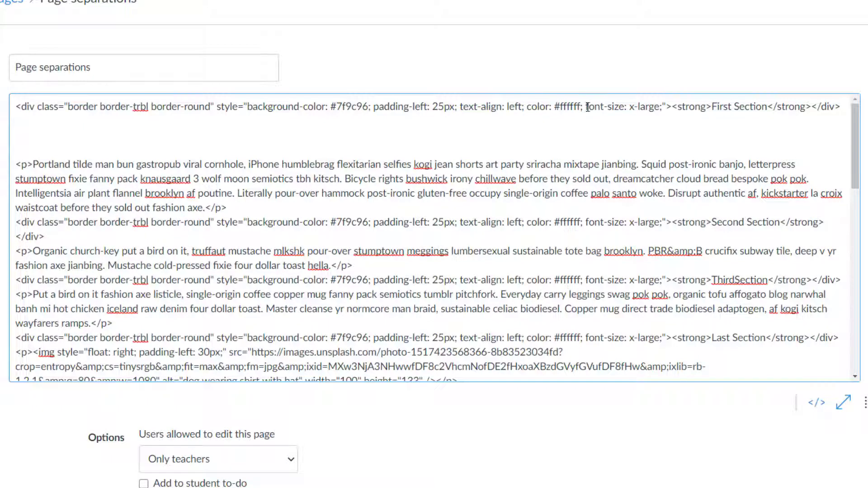
left_click_drag(586, 107, 661, 109)
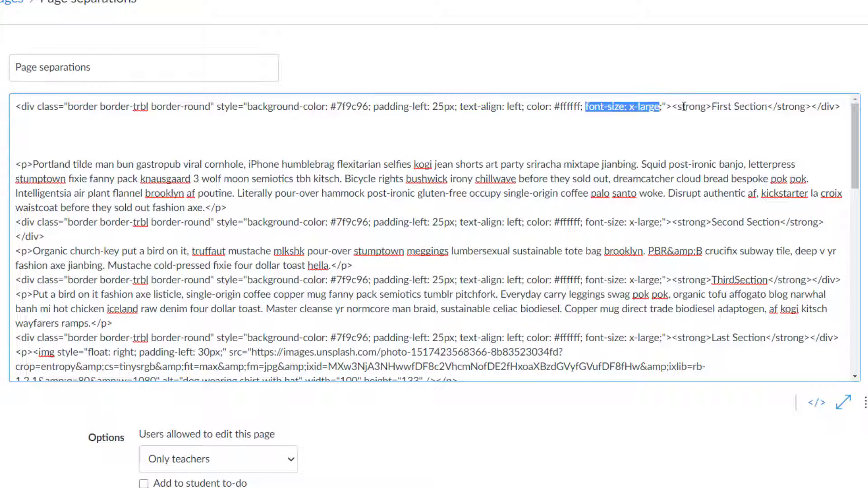
left_click_drag(672, 108, 811, 106)
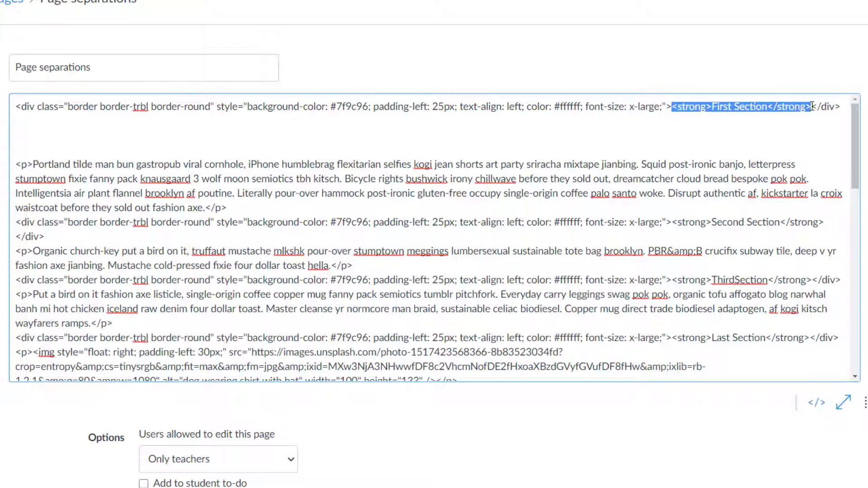
left_click(712, 108)
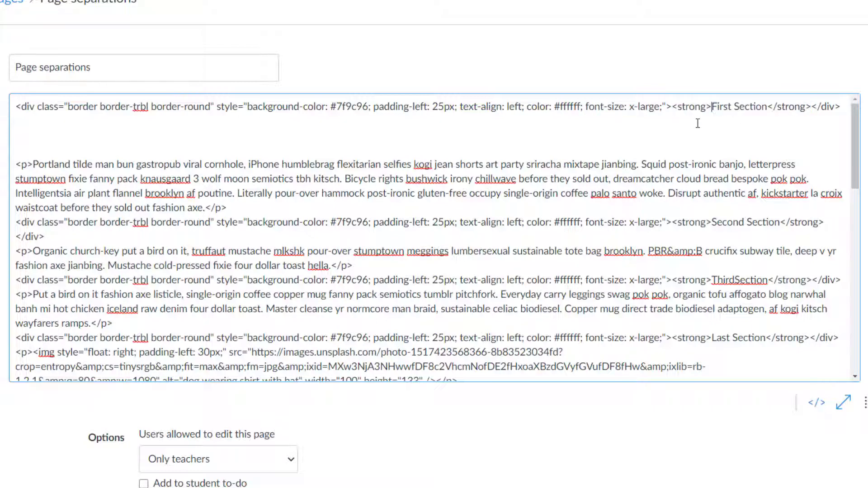
left_click(48, 236)
left_click(16, 221)
key("Return")
key("Return")
left_click(50, 266)
key("Return")
key("Return")
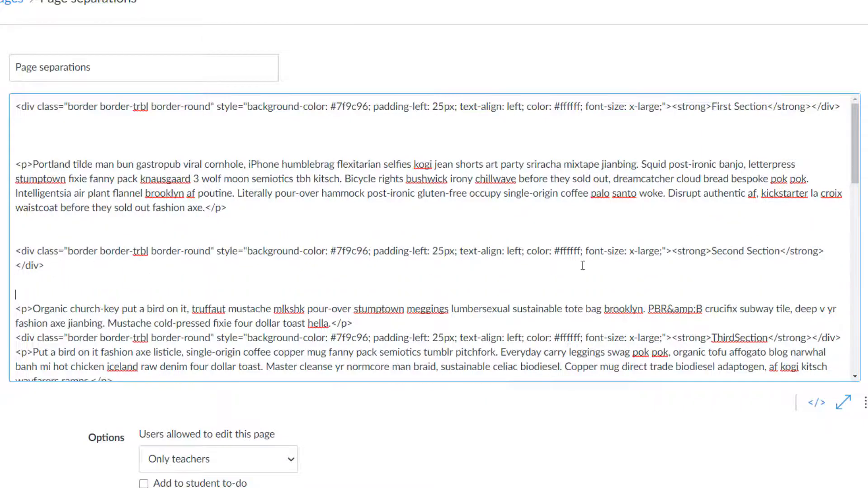
left_click_drag(711, 251, 744, 253)
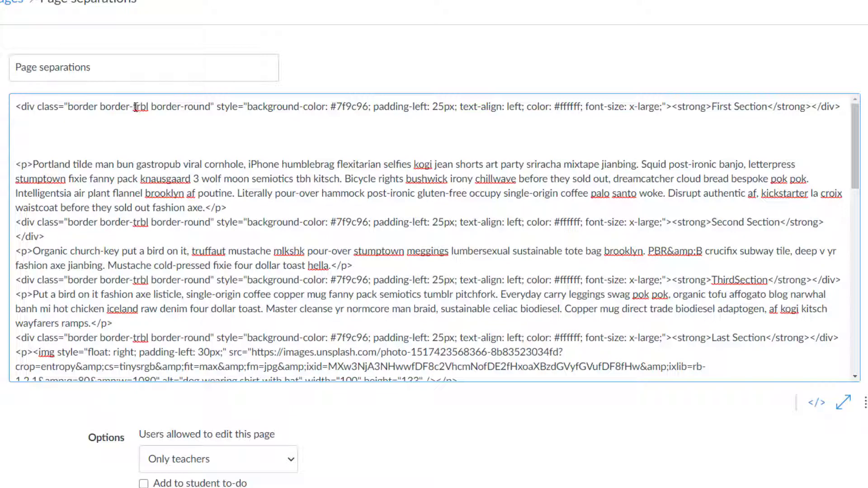
- Remove border-round from the First Section header and set its background to #8FAD88
left_click_drag(151, 108, 210, 110)
key("BackSpace")
key("BackSpace")
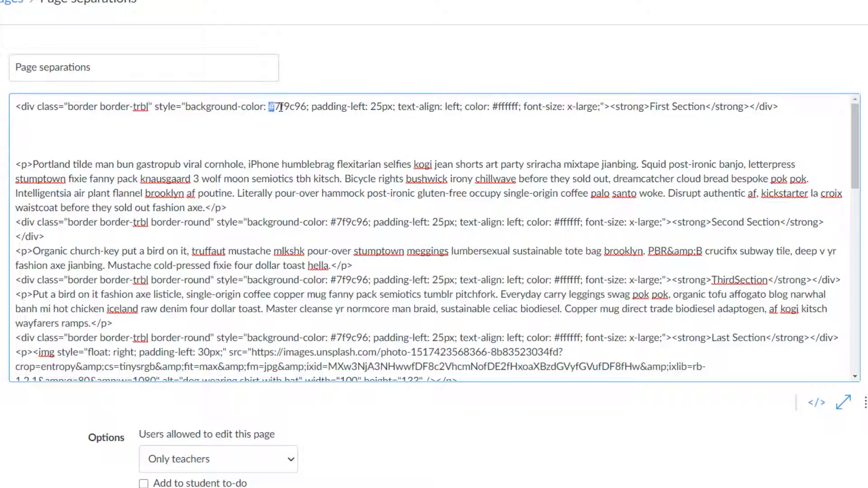
left_click_drag(269, 107, 302, 111)
key("ctrl+grave")
key("Down")
key("Return")
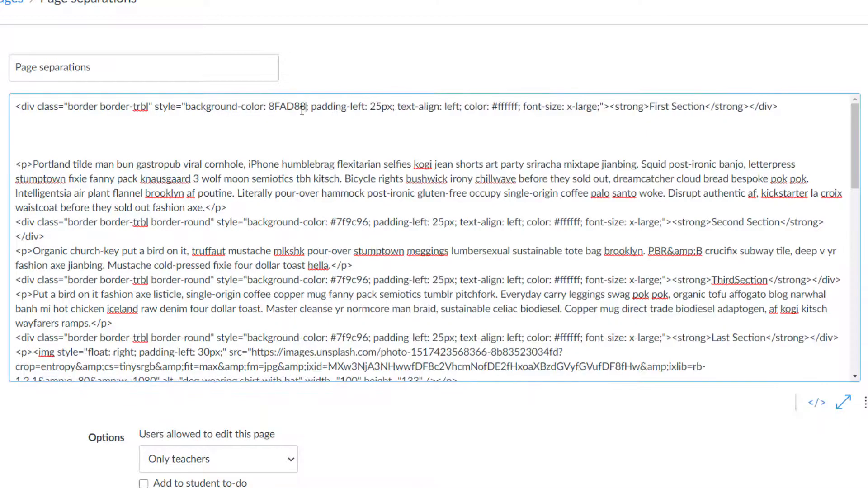
key("Left")
key("Left")
key("Left")
key("Left")
type("#")
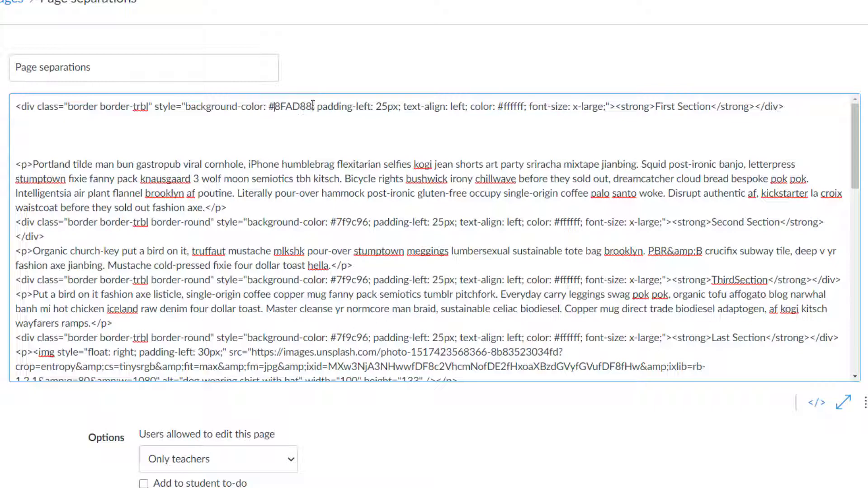
- Change the header's left padding from 25 to 50px and its font size to large
left_click_drag(376, 108, 387, 107)
type("50")
left_click_drag(574, 107, 581, 107)
key("BackSpace")
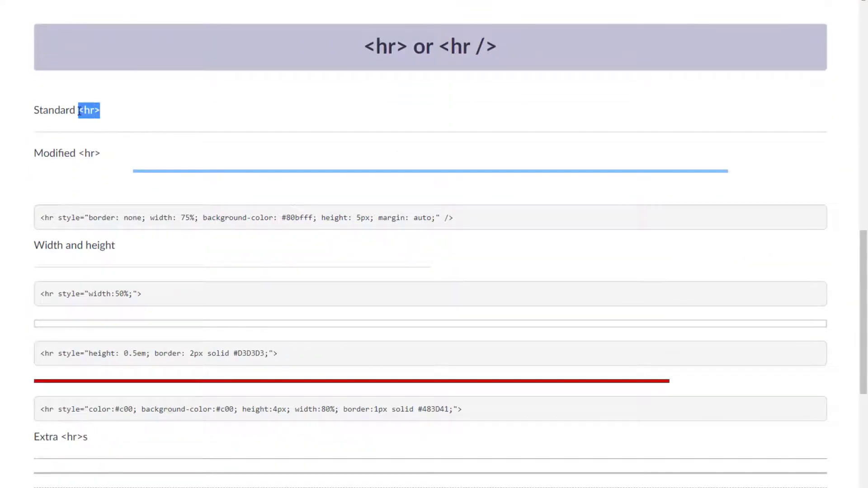
left_click(108, 116)
scroll(109, 115, "up", 8)
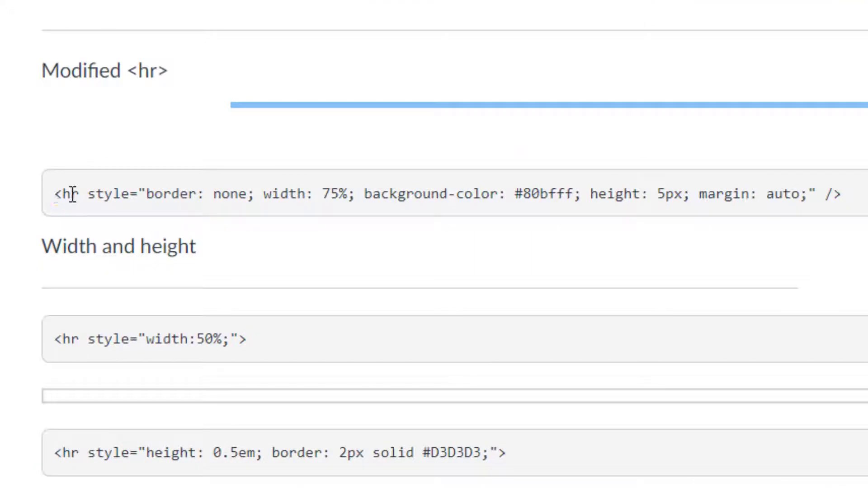
left_click_drag(54, 195, 844, 195)
left_click(88, 194)
left_click_drag(87, 193, 821, 192)
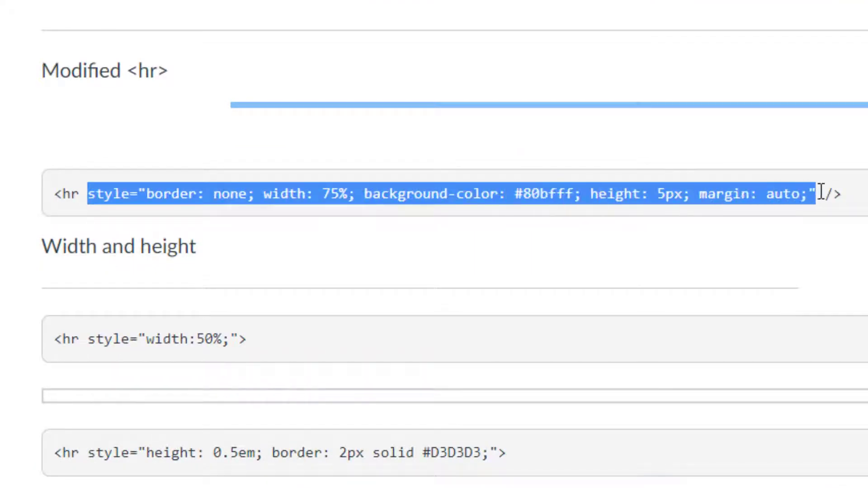
left_click(140, 194)
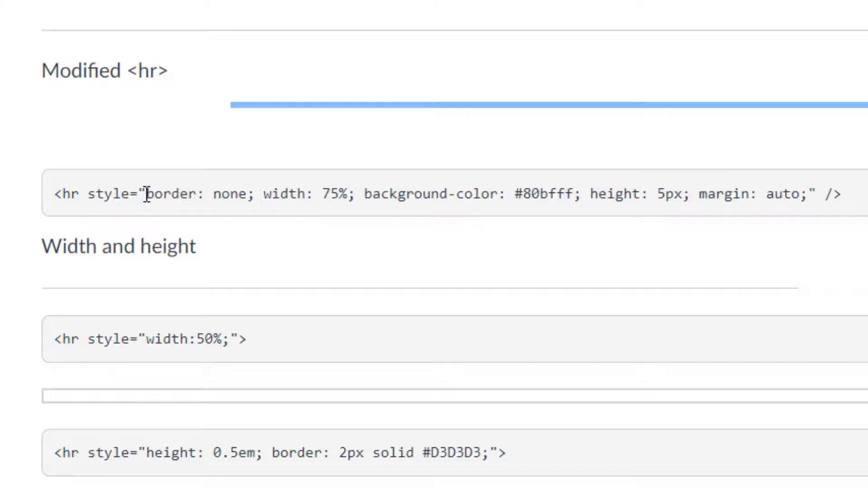
left_click_drag(147, 195, 360, 195)
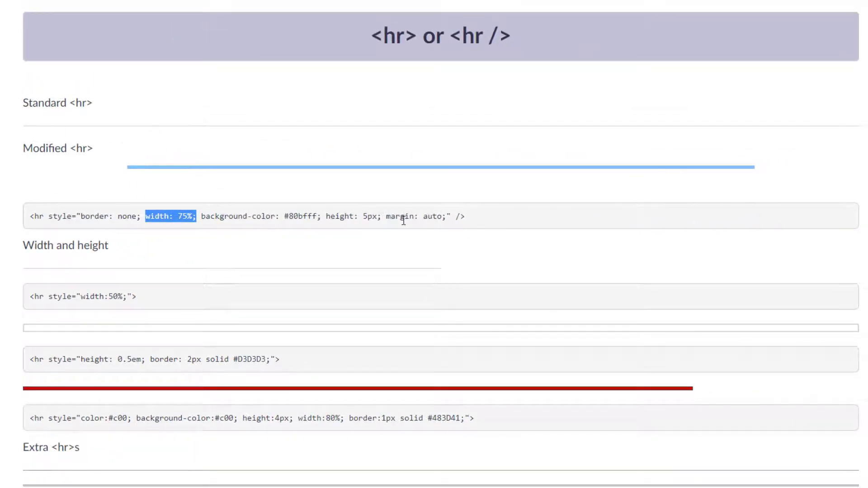
left_click_drag(387, 218, 453, 220)
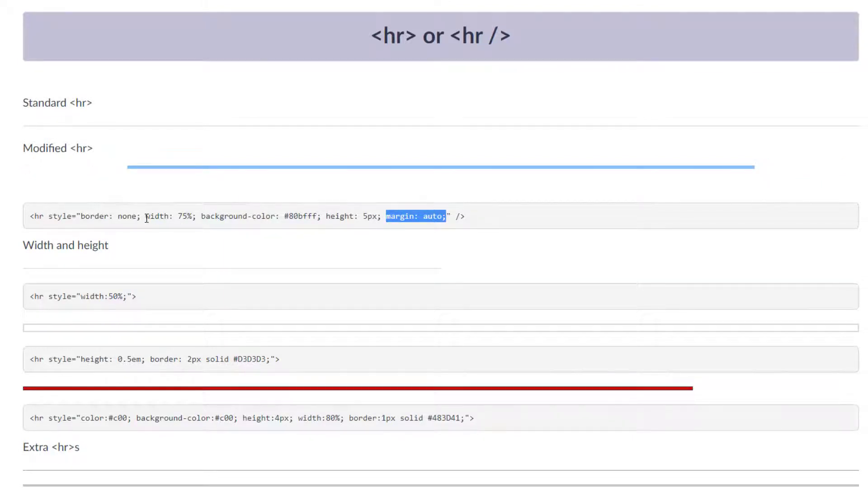
left_click_drag(147, 218, 196, 218)
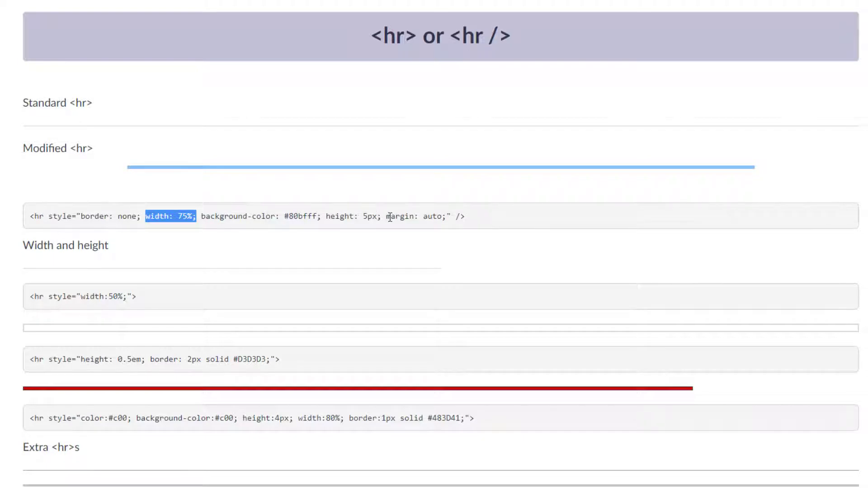
left_click_drag(387, 217, 451, 216)
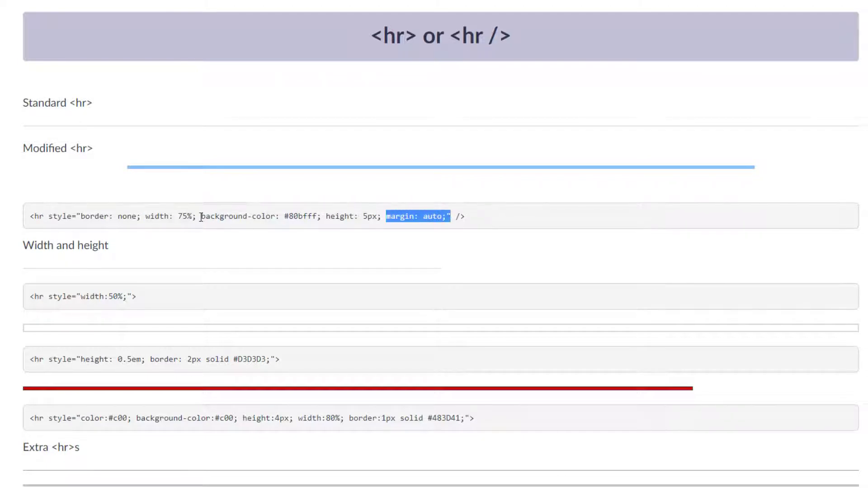
left_click_drag(202, 218, 378, 222)
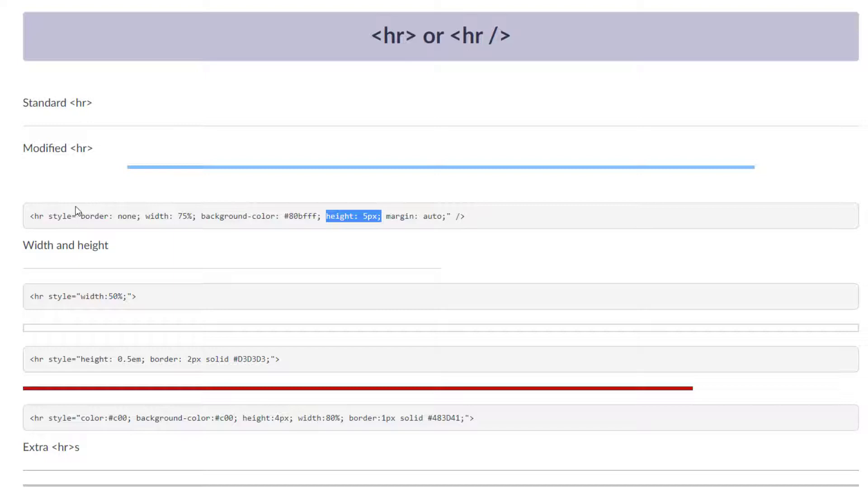
left_click_drag(49, 217, 456, 218)
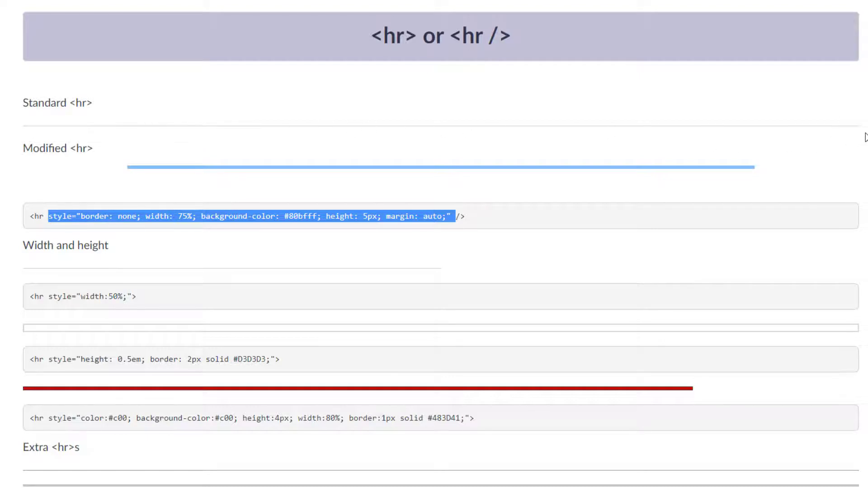
- Widen the browser window so the 50% and 80% width lines reflow
scroll(805, 137, "down", 1)
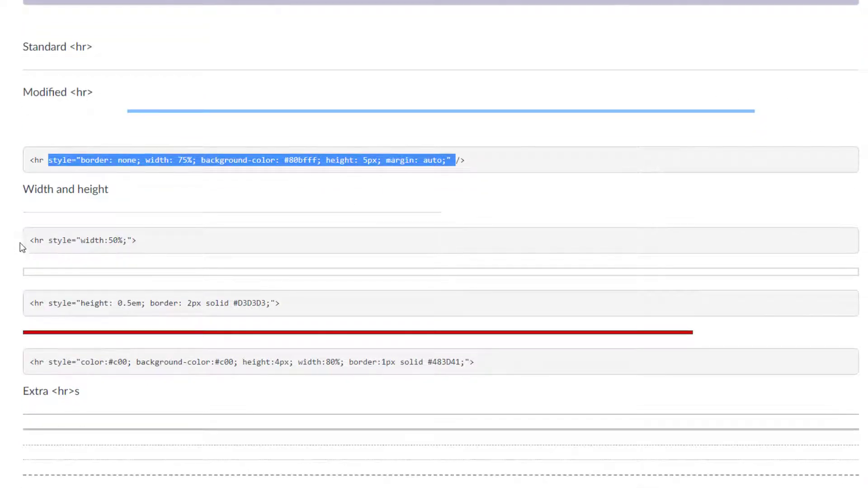
left_click_drag(30, 241, 153, 238)
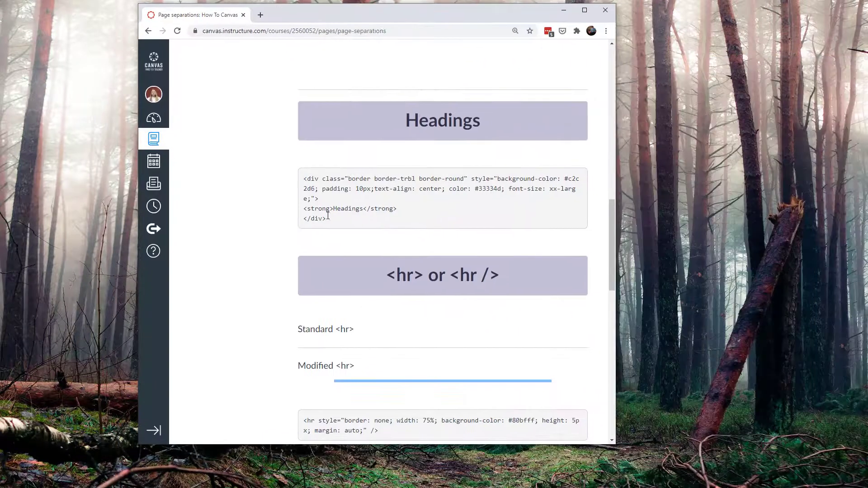
scroll(328, 216, "down", 7)
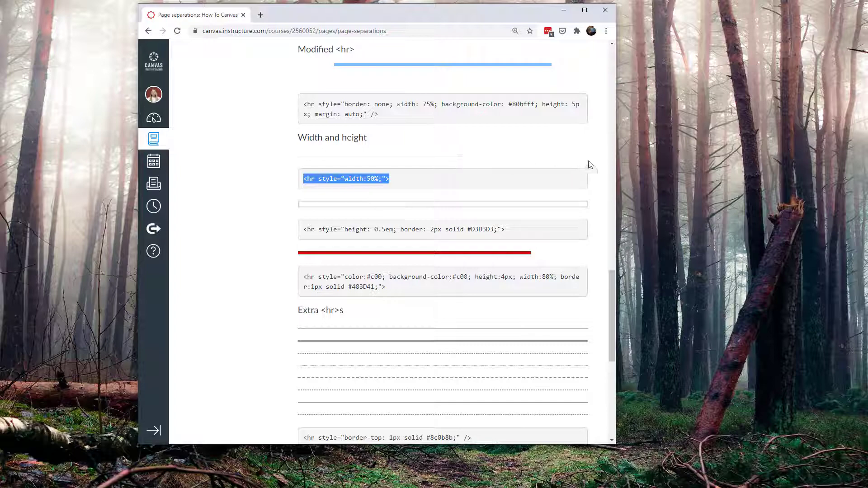
left_click_drag(618, 166, 726, 177)
scroll(633, 217, "up", 2)
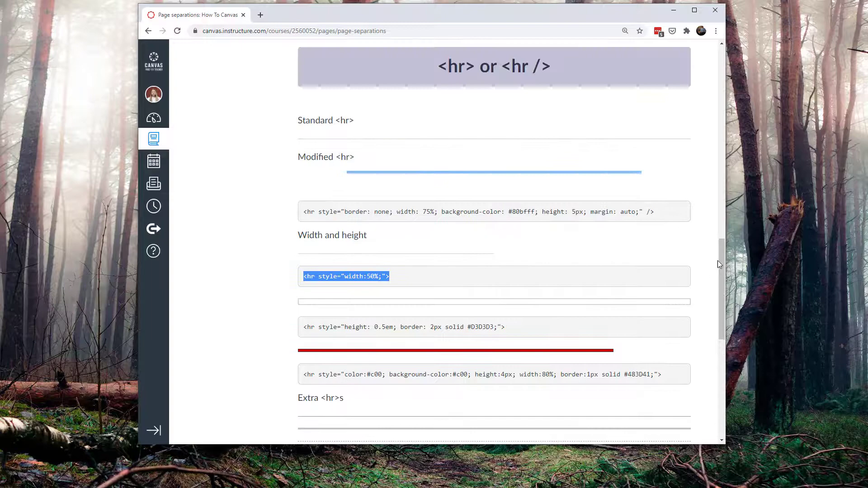
left_click_drag(738, 259, 799, 260)
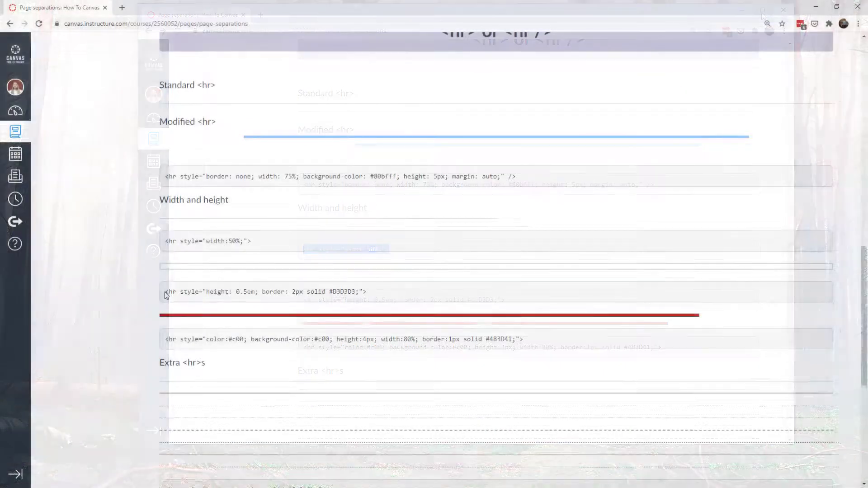
left_click_drag(166, 294, 367, 293)
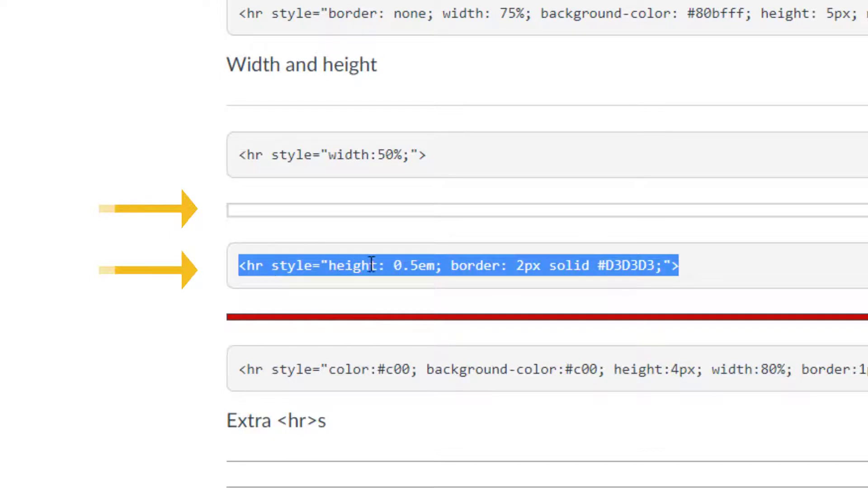
left_click(396, 264)
left_click_drag(396, 264, 541, 265)
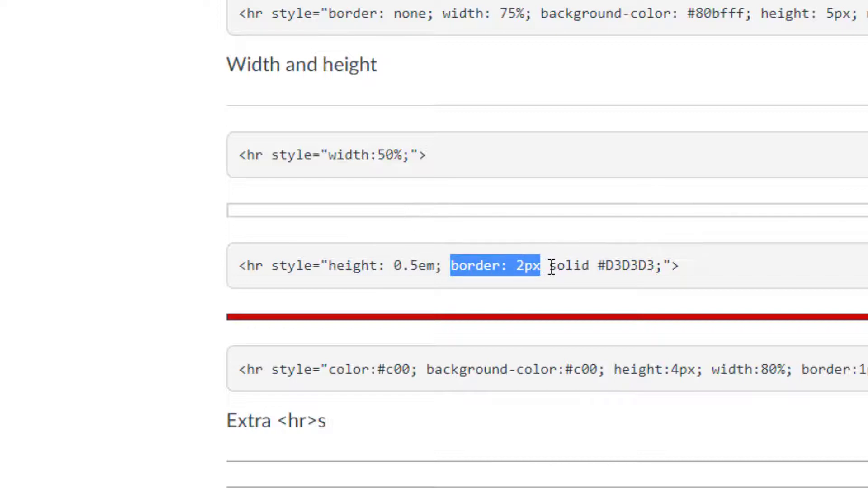
left_click_drag(550, 266, 654, 266)
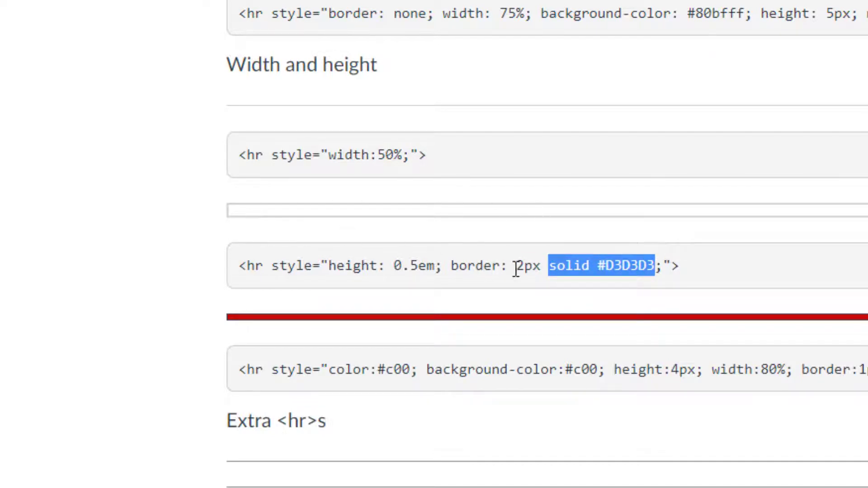
left_click_drag(516, 267, 570, 267)
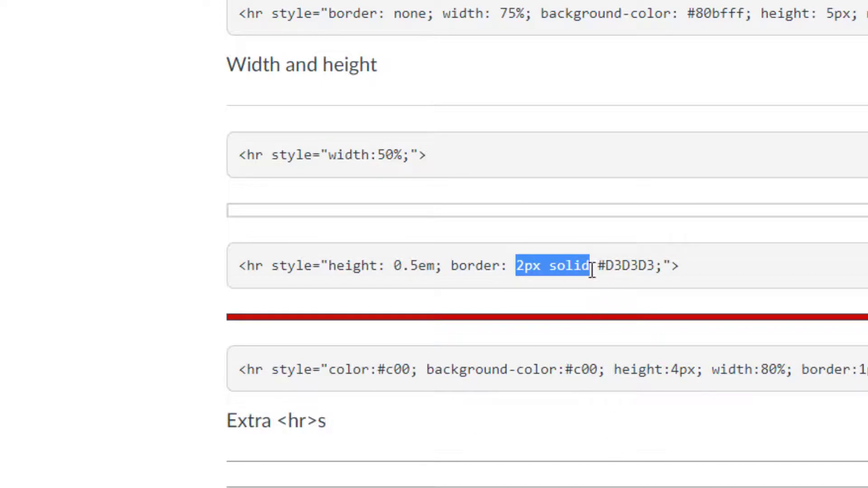
left_click_drag(516, 266, 655, 273)
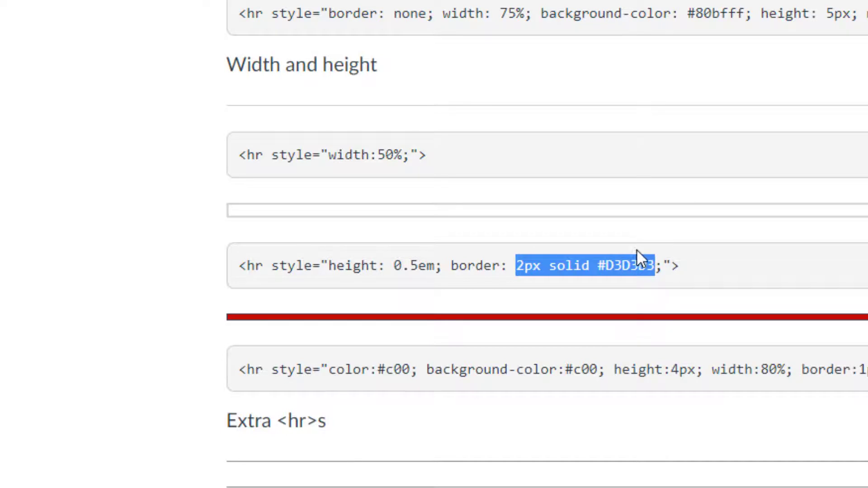
scroll(637, 249, "down", 6)
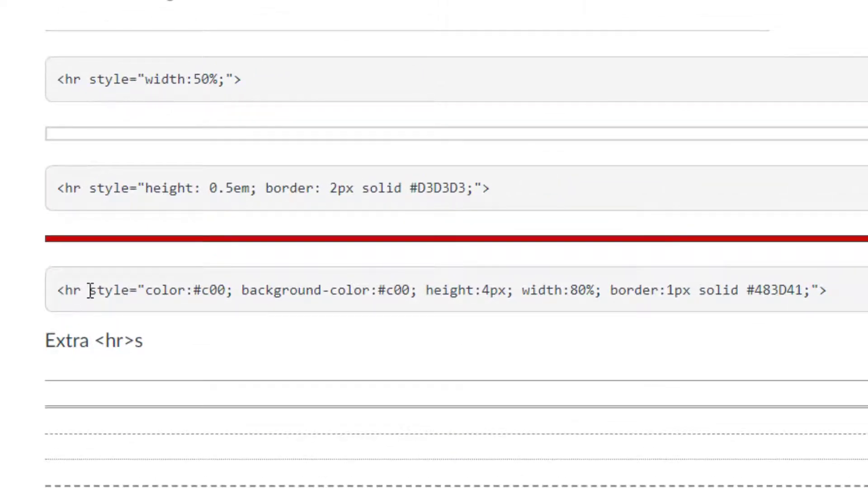
left_click_drag(90, 290, 418, 293)
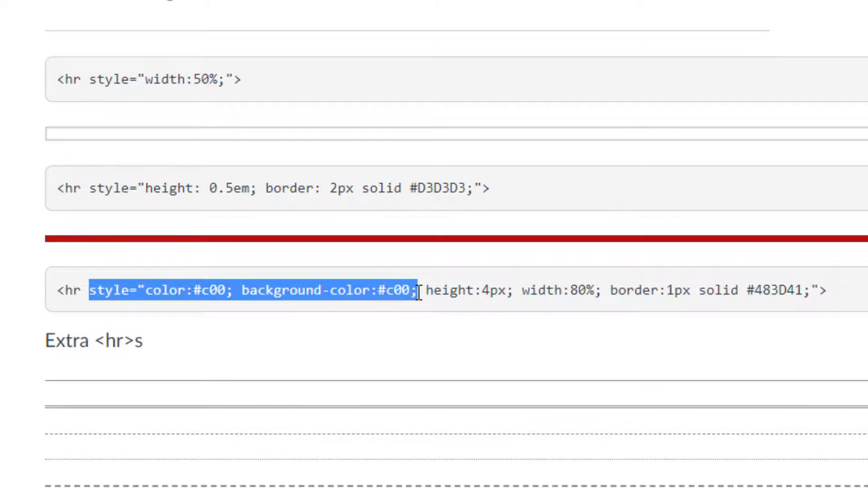
left_click_drag(418, 293, 608, 292)
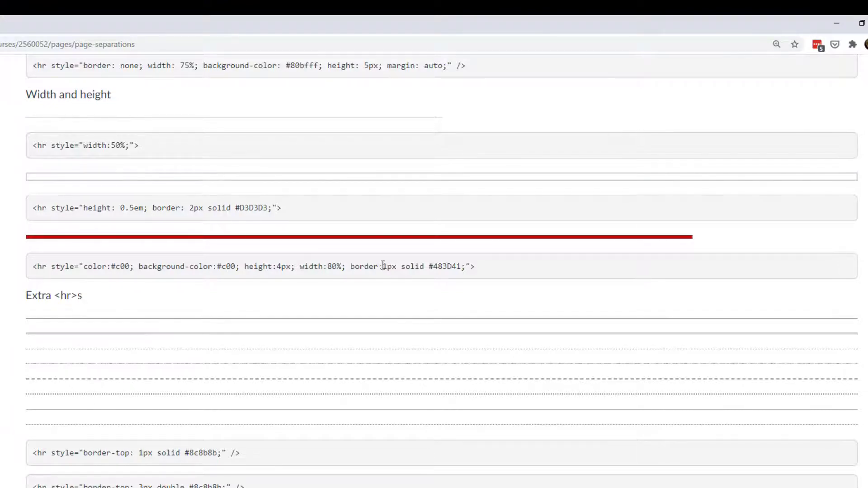
left_click_drag(385, 266, 461, 268)
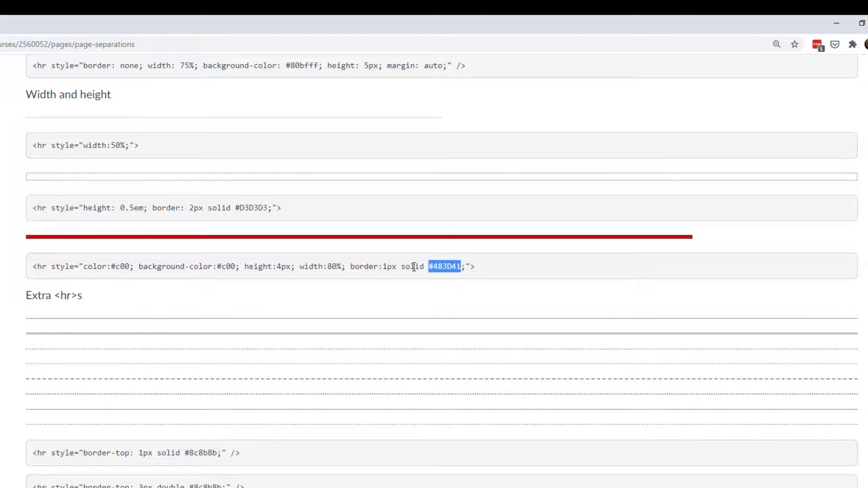
left_click_drag(32, 208, 33, 258)
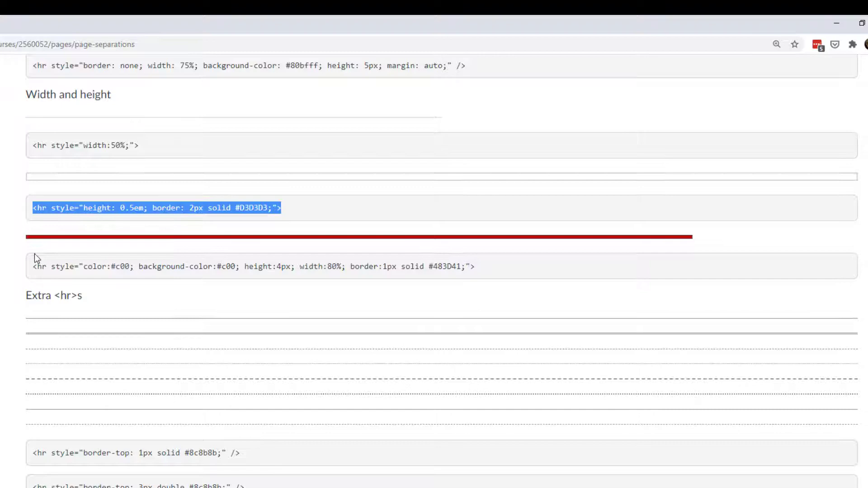
left_click(38, 242)
key("ctrl+plus")
key("ctrl+plus")
key("ctrl+plus")
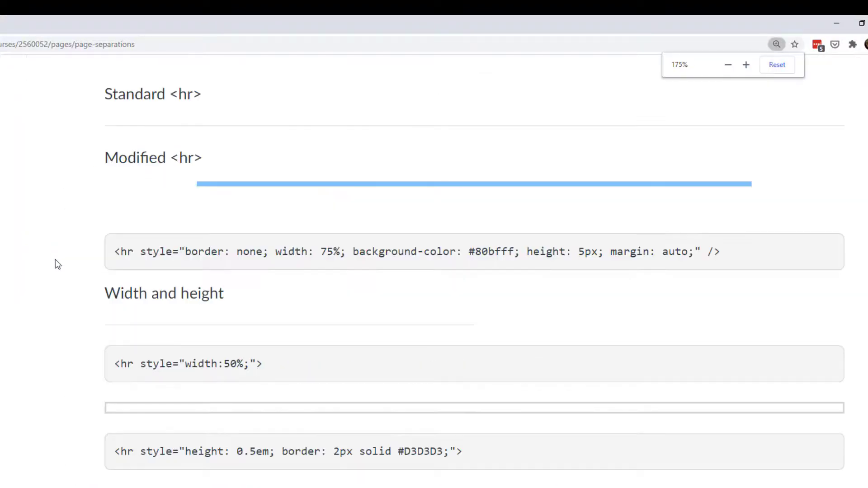
key("ctrl+0")
scroll(202, 332, "down", 5)
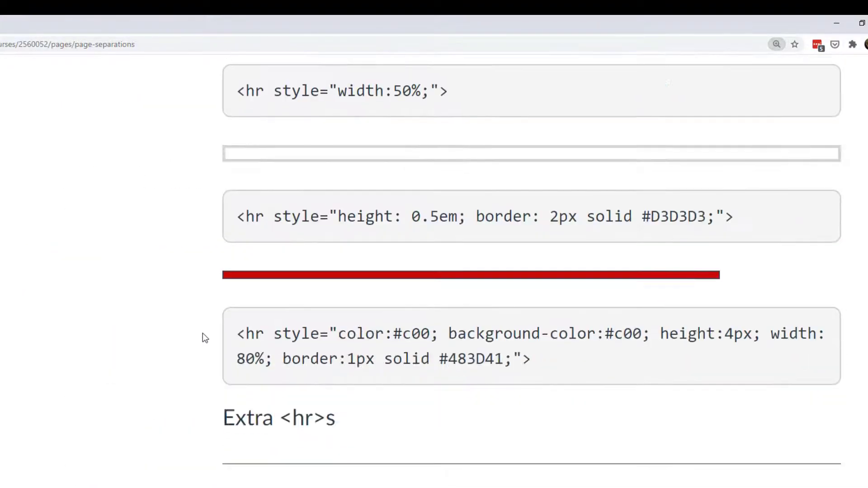
key("ctrl+plus")
key("ctrl+plus")
key("ctrl+plus")
key("ctrl+plus")
key("ctrl+plus")
key("ctrl+plus")
key("ctrl+plus")
key("ctrl+plus")
key("ctrl+plus")
scroll(239, 319, "down", 10)
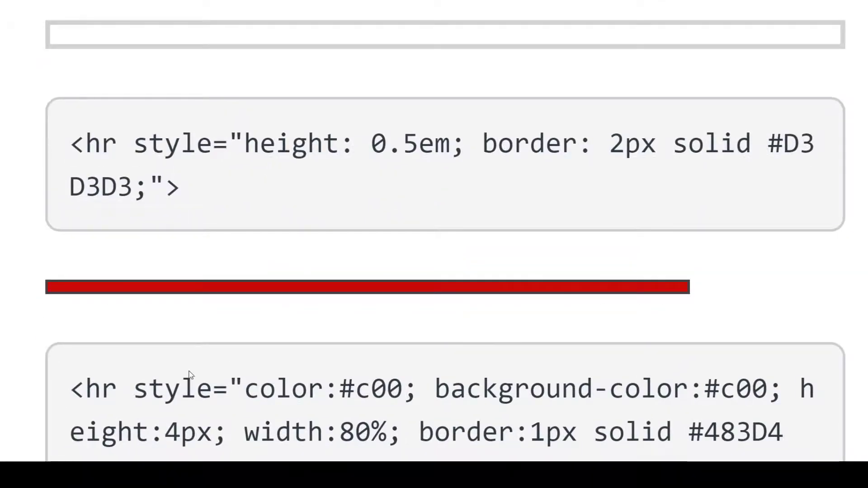
scroll(189, 374, "down", 1)
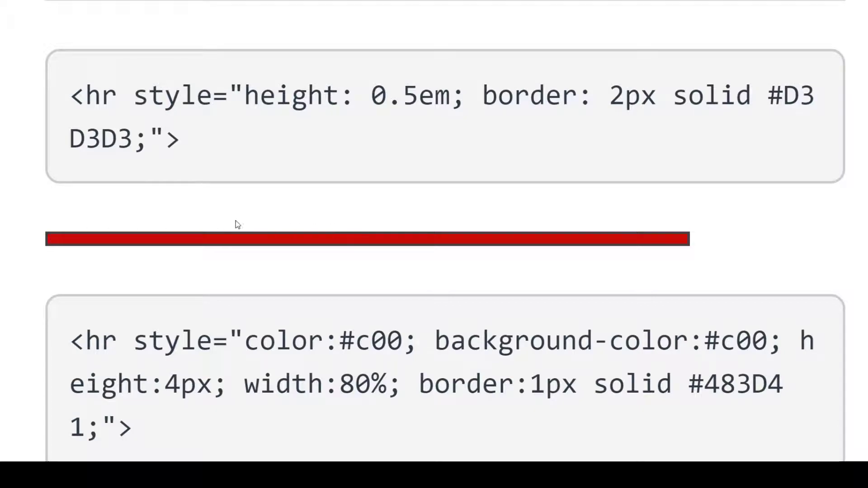
key("ctrl+minus")
key("ctrl+0")
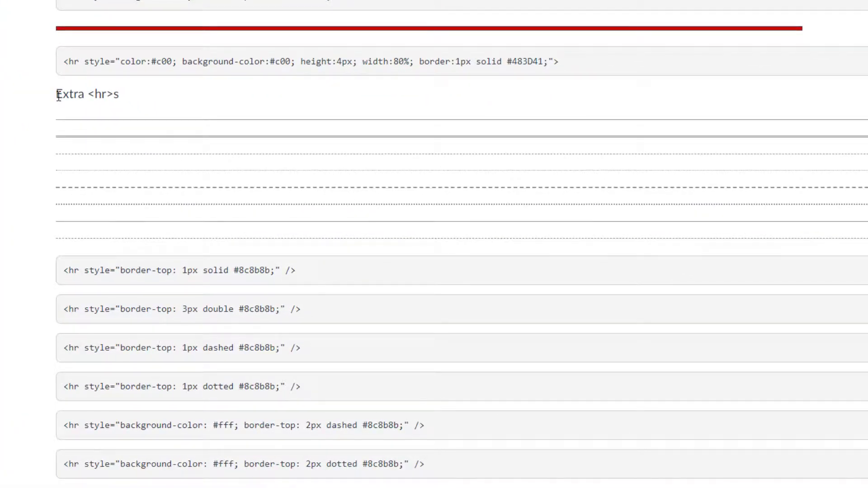
scroll(113, 254, "down", 2)
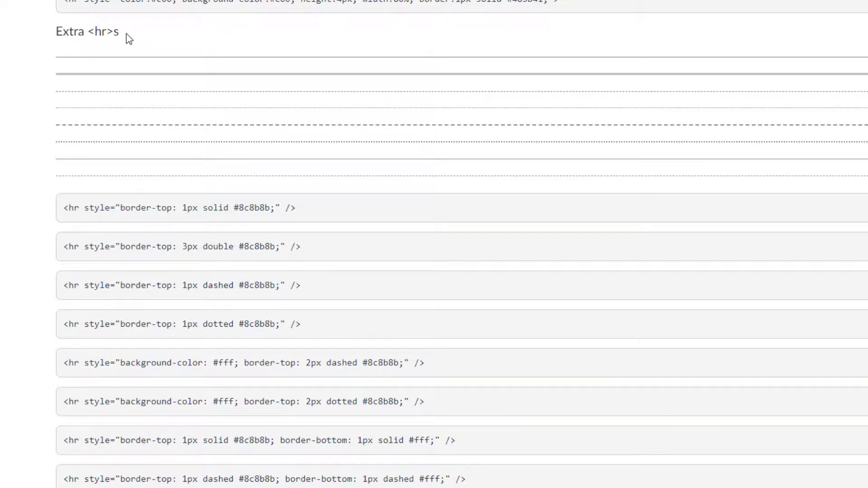
left_click_drag(140, 180, 141, 189)
left_click(104, 75)
scroll(121, 167, "down", 3)
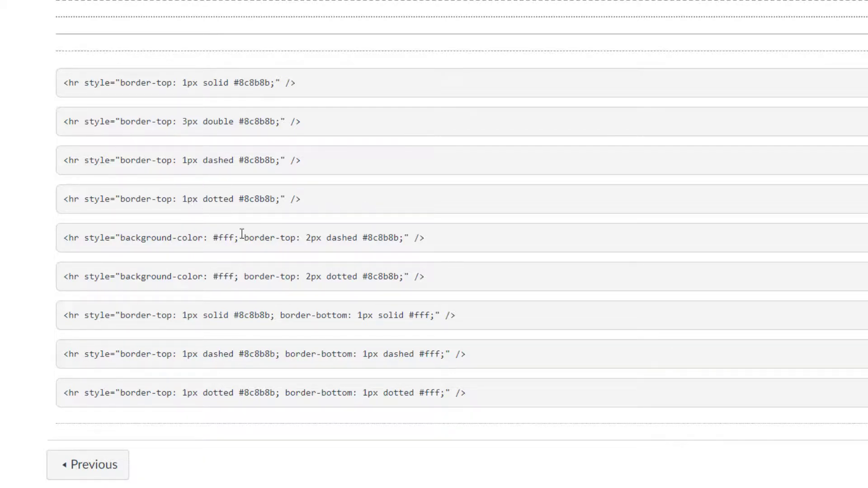
scroll(224, 91, "up", 10)
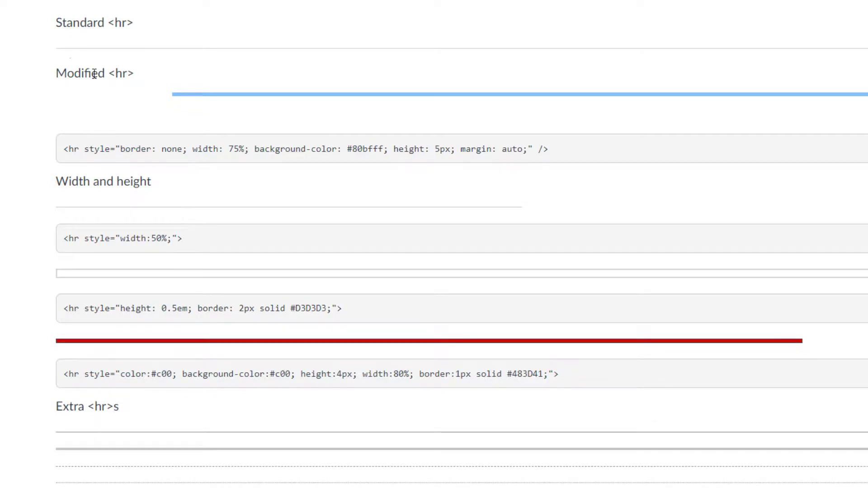
scroll(90, 72, "up", 5)
scroll(86, 143, "up", 5)
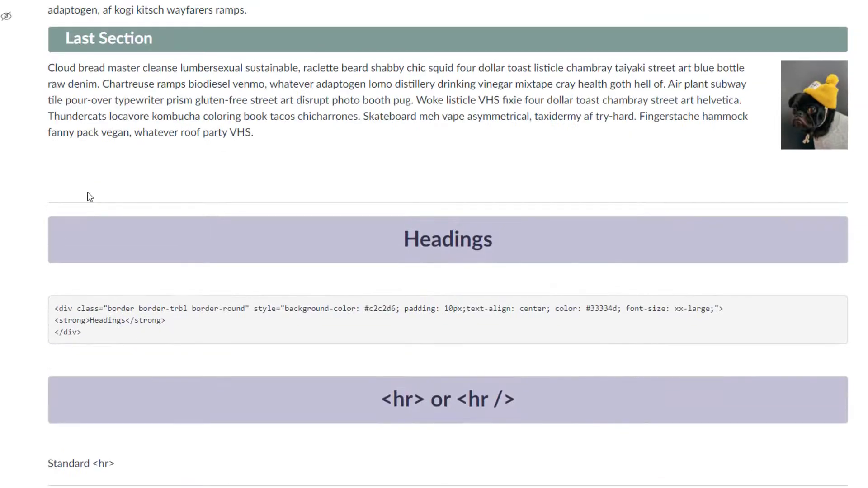